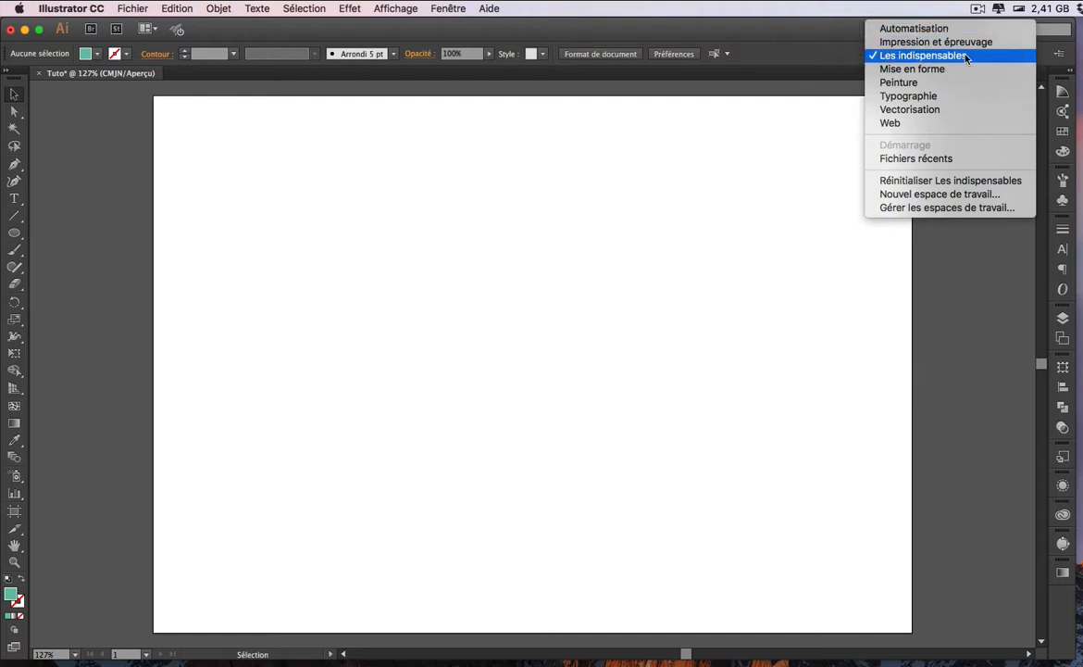
Switch to the Vectorisation workspace, try the Peinture workspace, and return to Les indispensables.
left_click(948, 117)
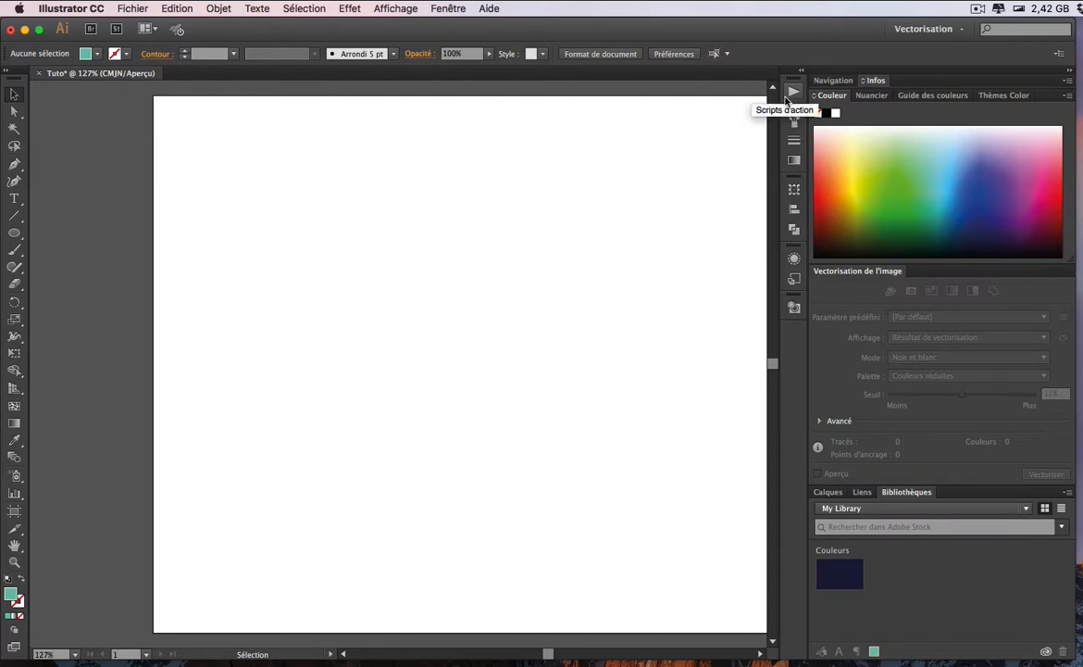
left_click(953, 29)
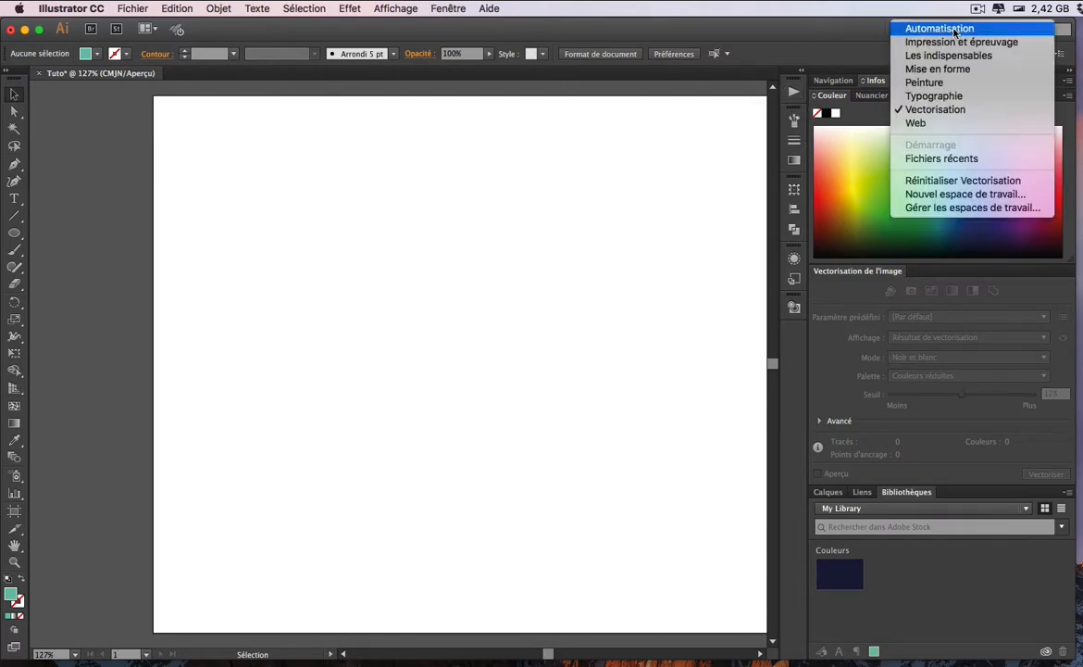
left_click(948, 85)
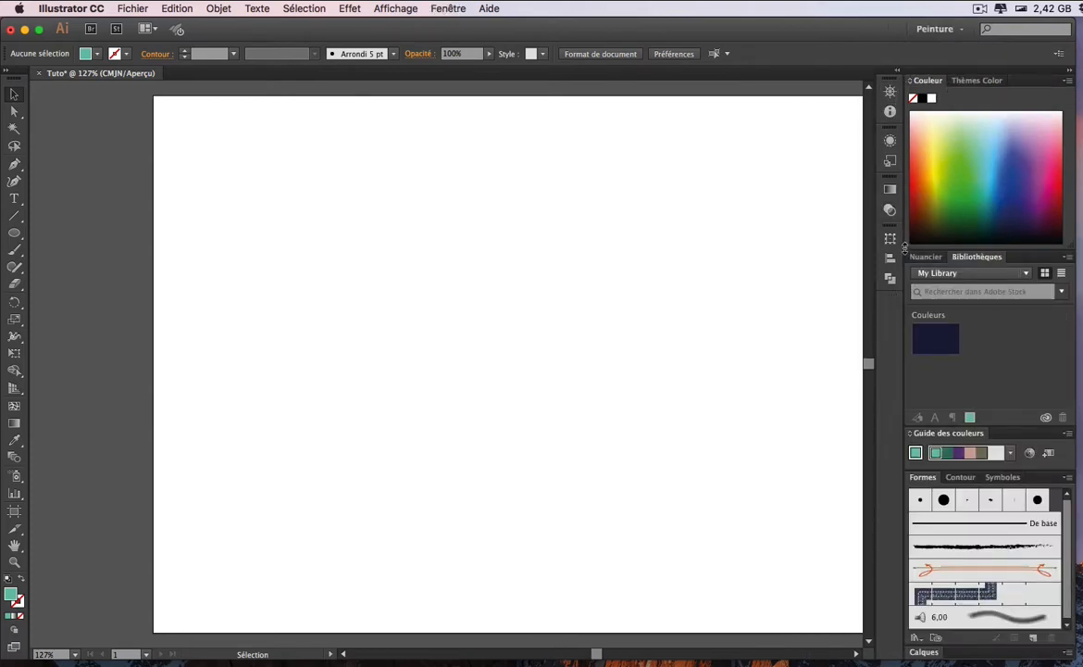
left_click(448, 8)
left_click(456, 9)
left_click(937, 29)
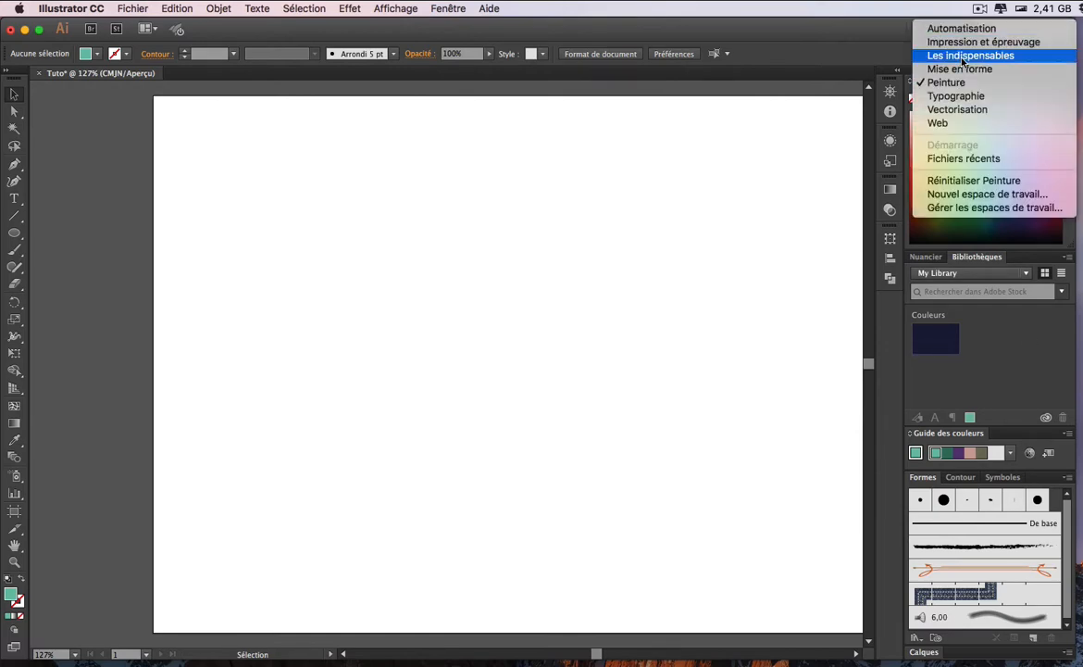
left_click(963, 57)
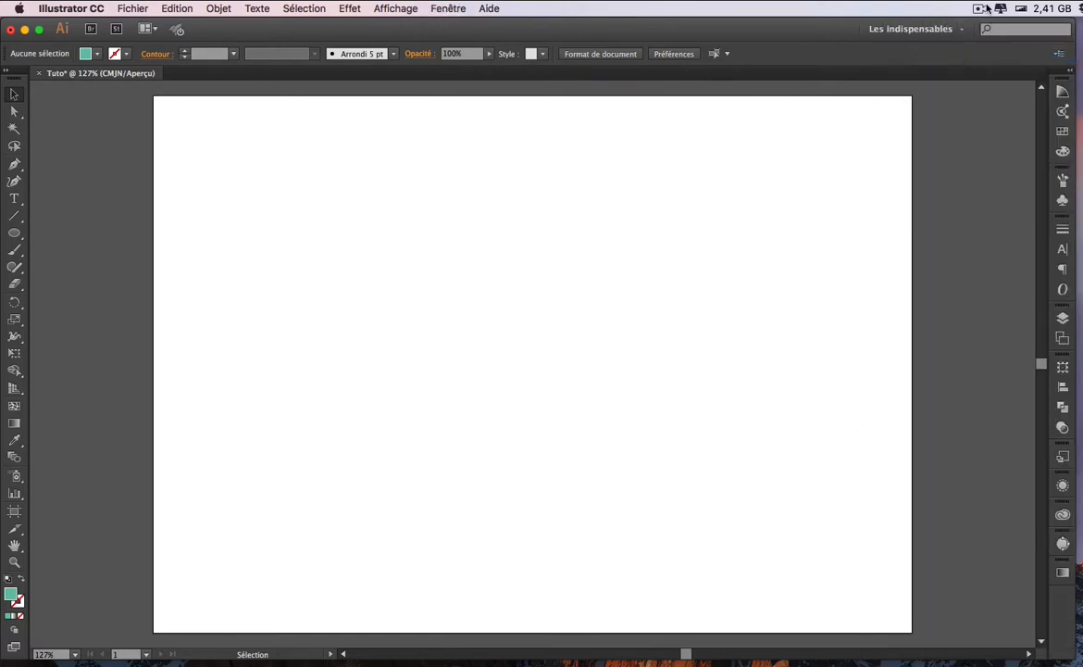
Detach the Nuancier panel from its group and dock it again as a separate group below Couleur.
left_click(1062, 131)
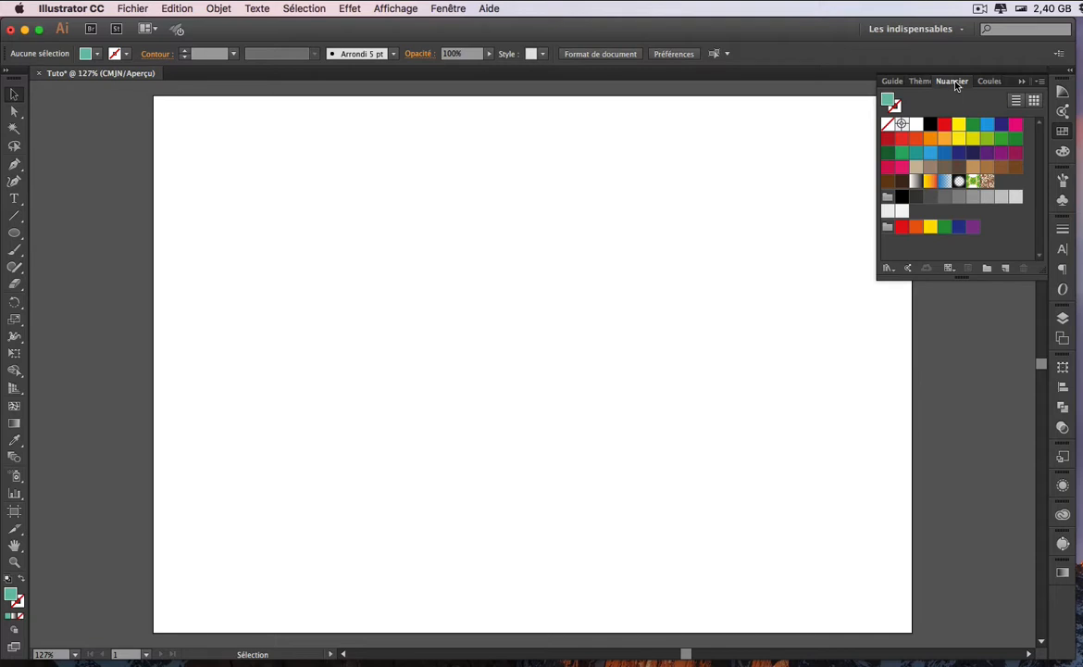
left_click_drag(957, 85, 634, 157)
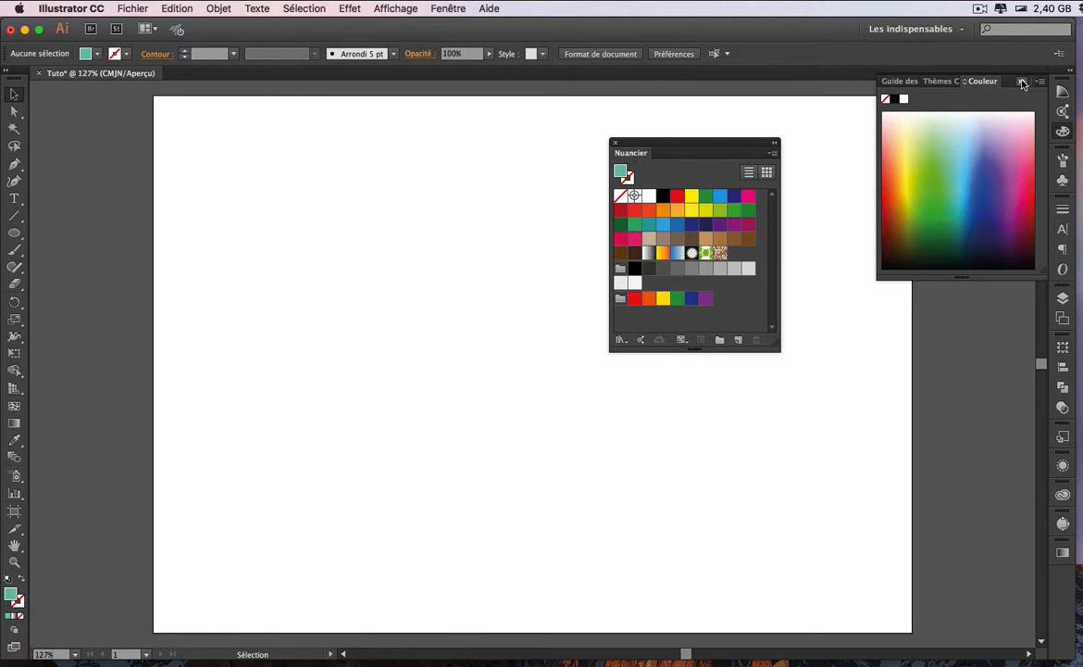
left_click(1063, 130)
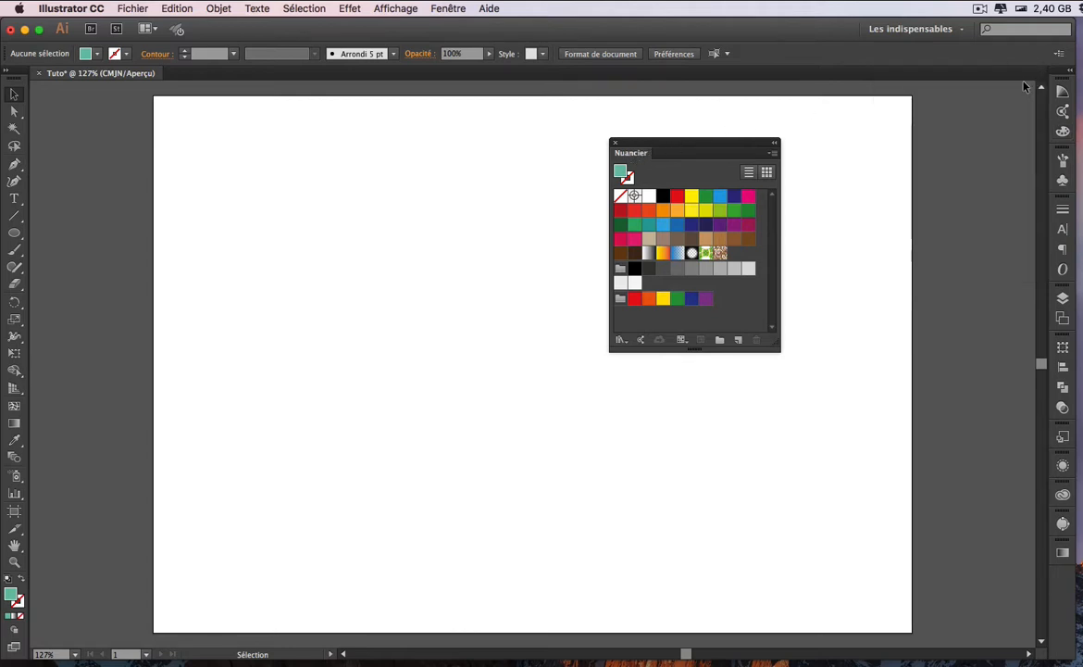
left_click(1062, 131)
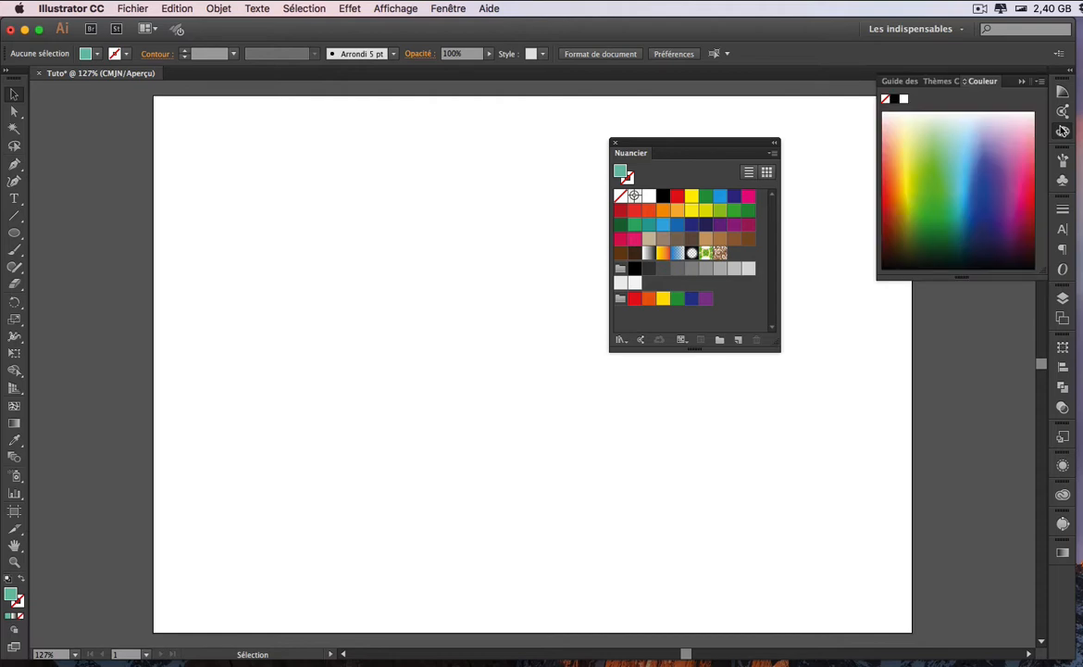
left_click(1023, 83)
left_click_drag(704, 145, 914, 283)
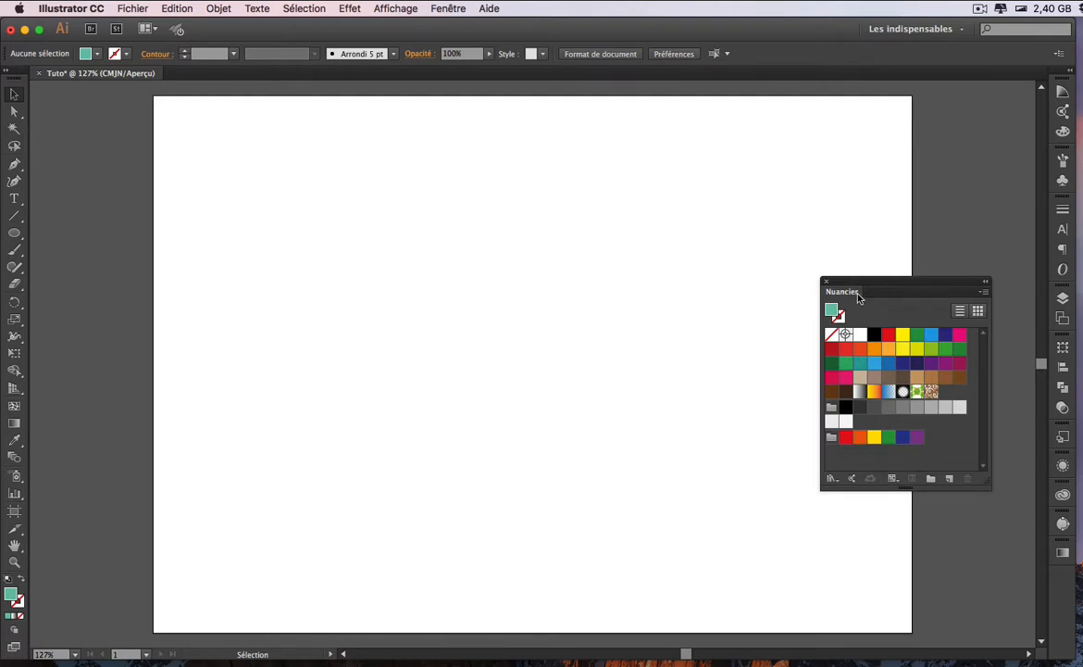
left_click_drag(843, 295, 1066, 146)
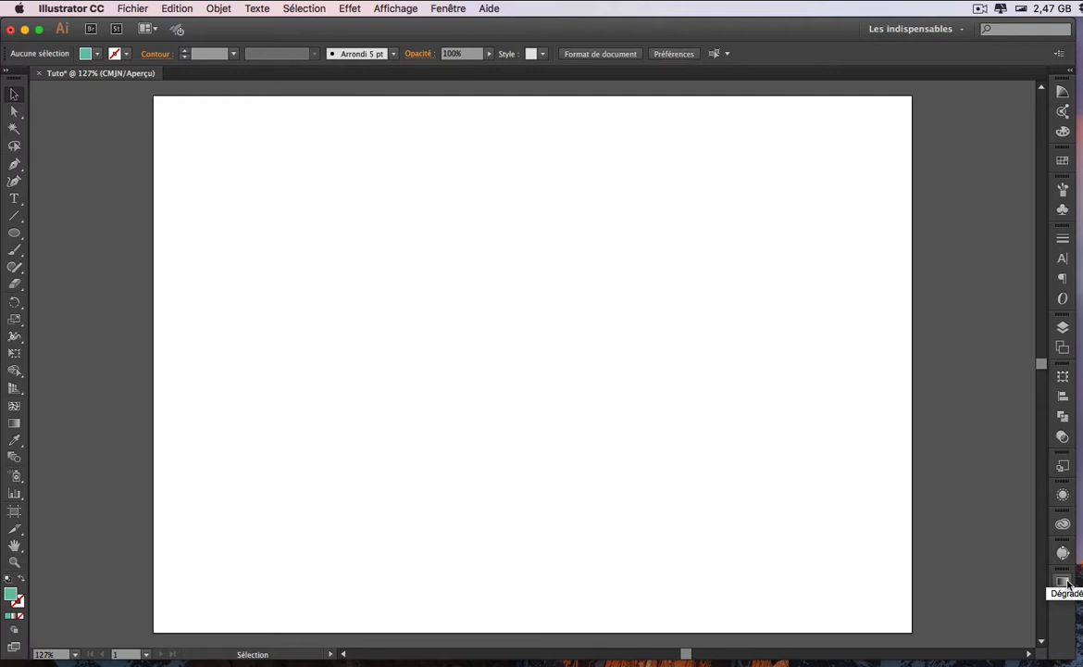
Draw a circle about 54 mm across in the artboard's upper-left area and set its fill to magenta E21BAA.
left_click(16, 236)
left_click_drag(318, 201, 457, 319)
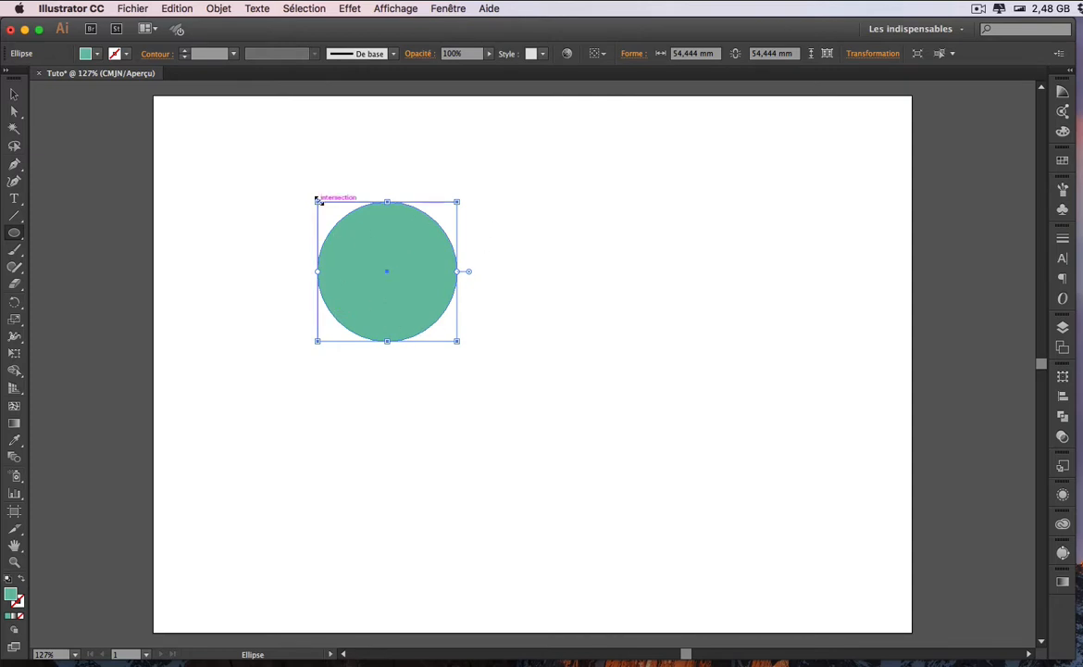
double_click(10, 595)
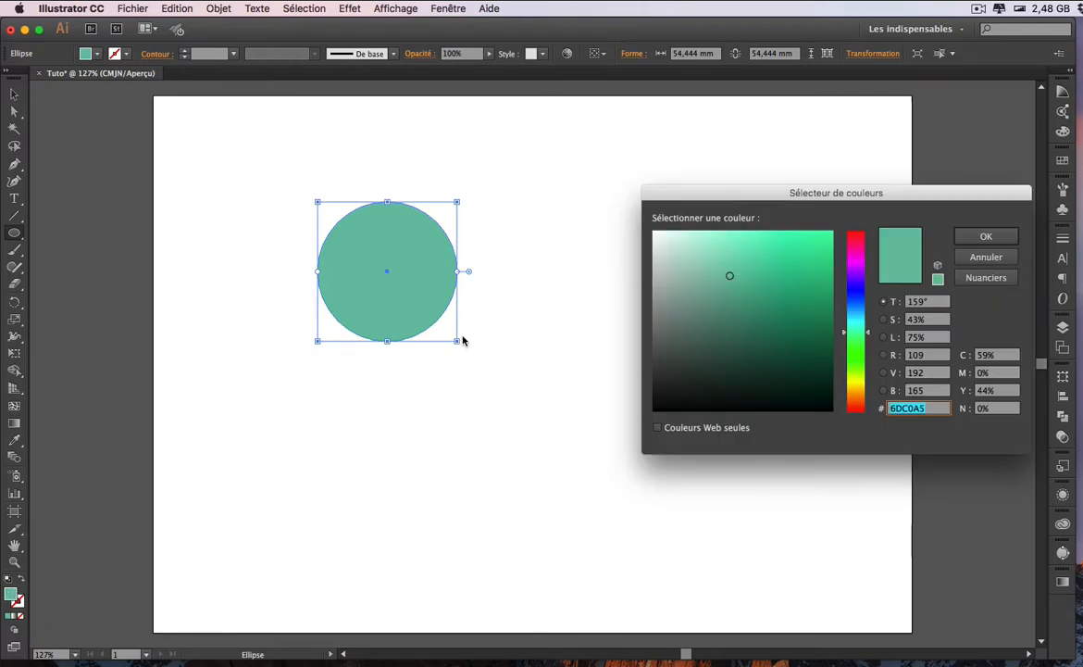
left_click_drag(682, 198, 531, 180)
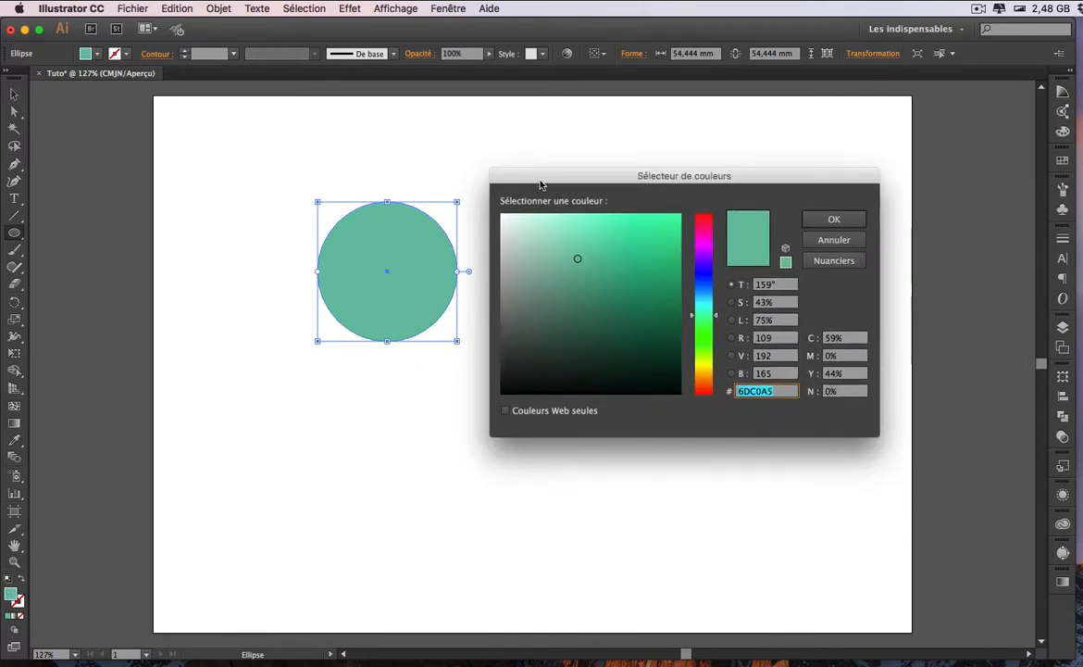
left_click(711, 225)
left_click_drag(714, 224, 716, 301)
left_click(680, 222)
mouse_move(619, 297)
left_mouse_down()
mouse_move(587, 311)
mouse_move(558, 265)
mouse_move(659, 233)
left_mouse_up()
left_click_drag(718, 304, 716, 234)
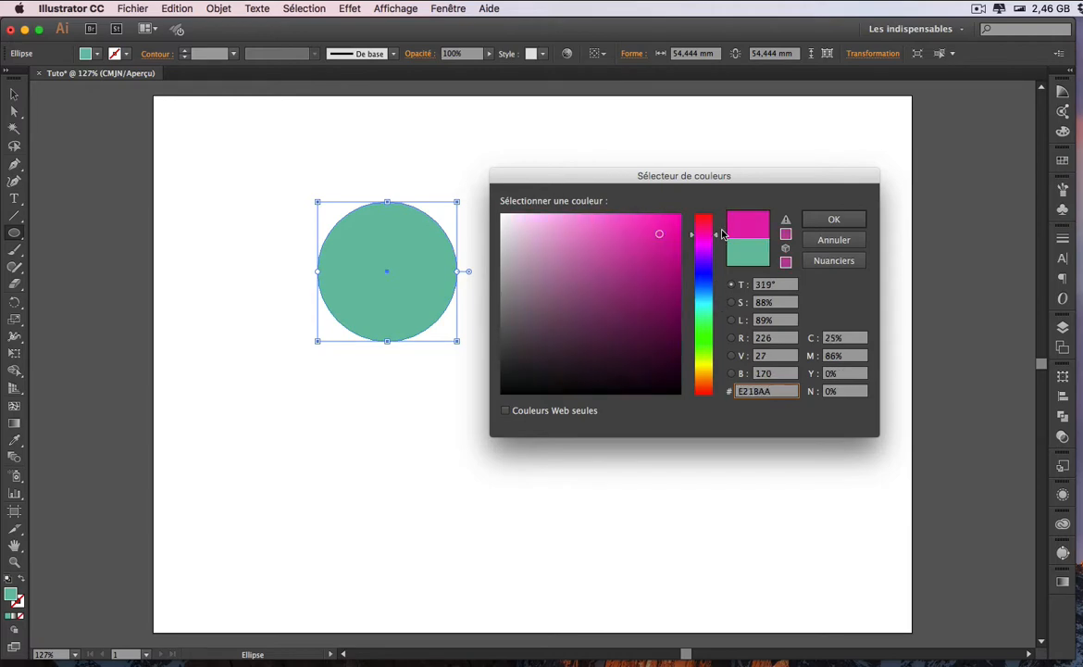
left_click(828, 219)
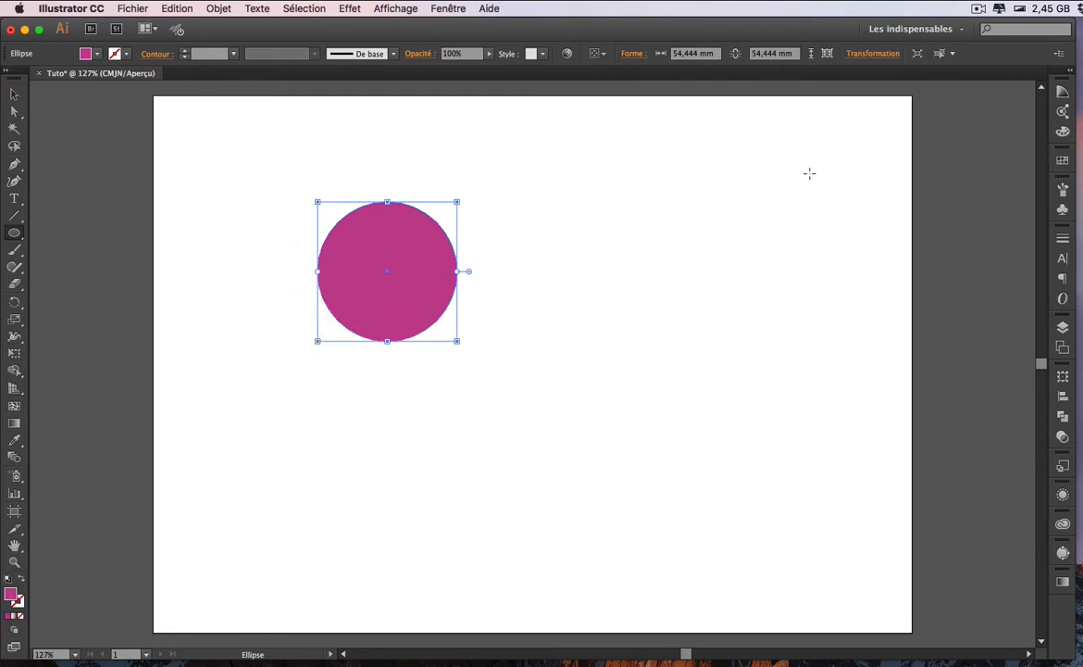
Apply the black swatch to the circle's stroke and move the circle near the artboard's centre.
left_click(1063, 162)
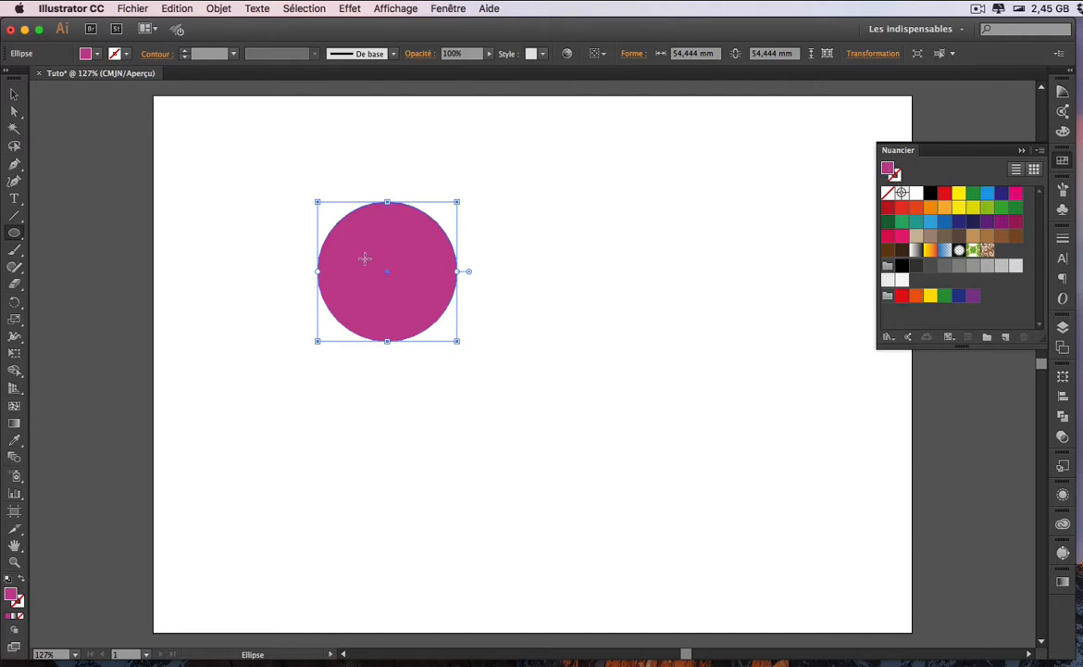
left_click(896, 175)
left_click(932, 193)
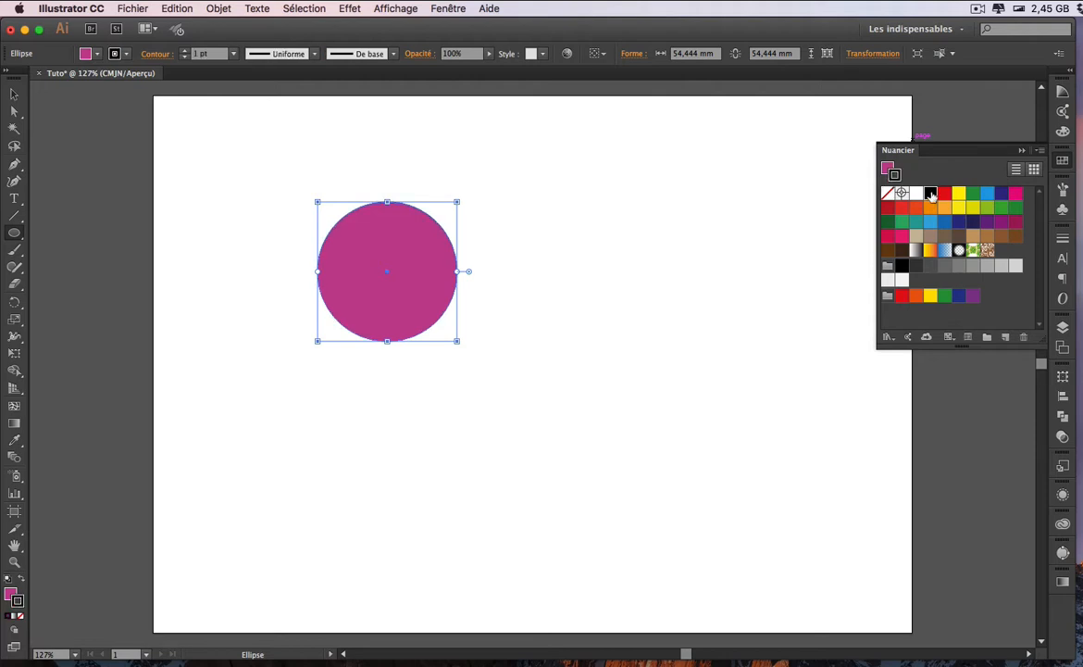
left_click(14, 94)
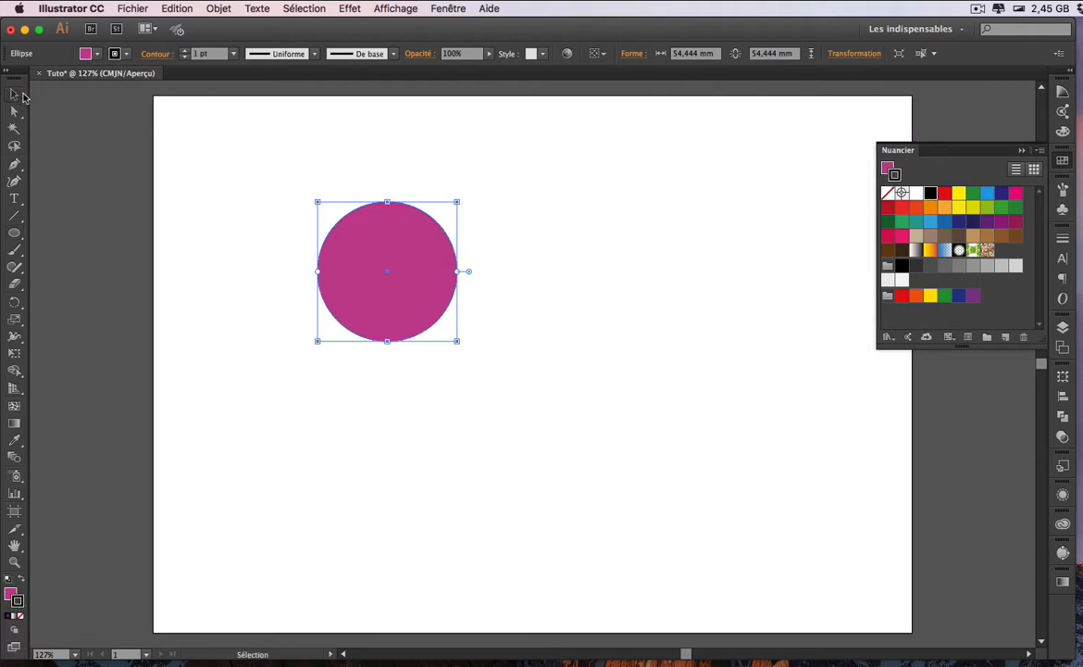
left_click_drag(417, 245, 594, 304)
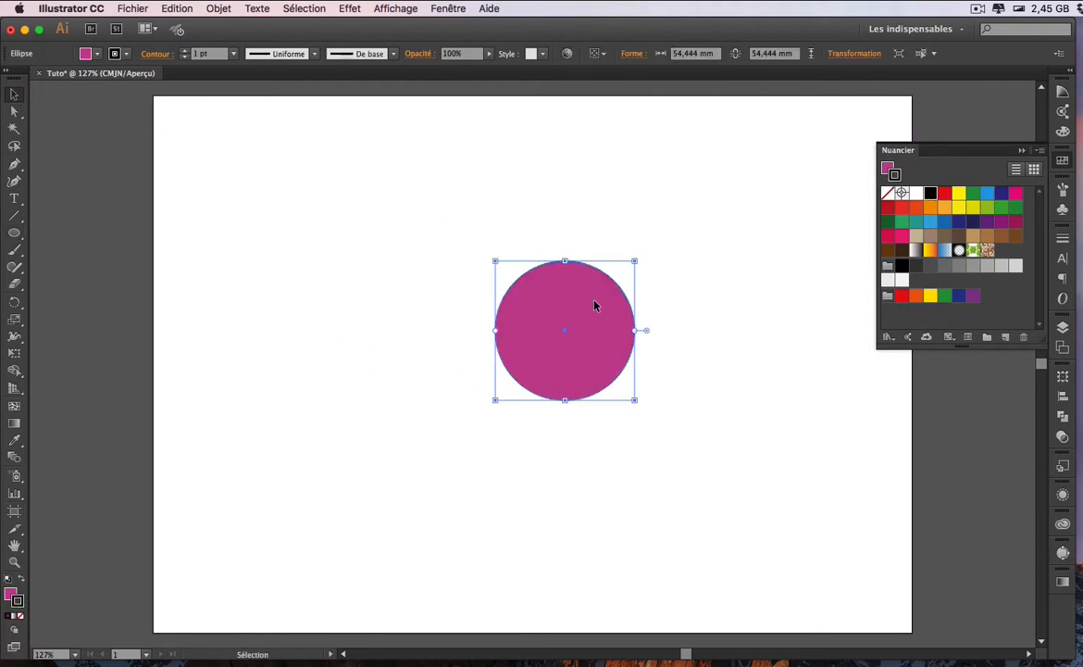
left_click(573, 220)
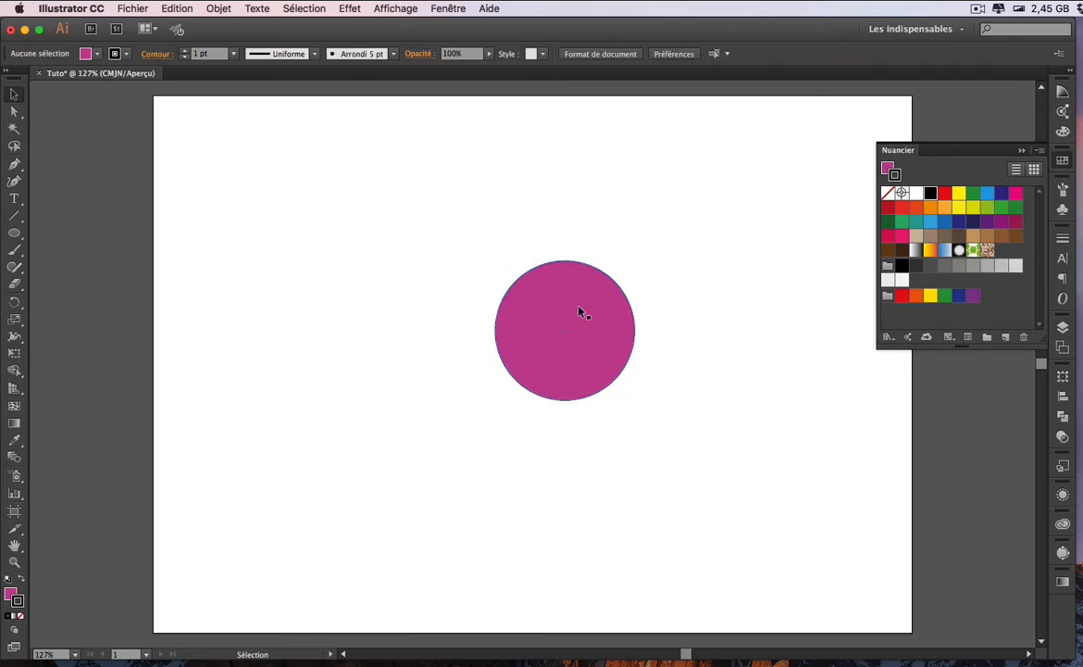
Fill the circle with a medium green swatch and set its stroke to none.
left_click(886, 168)
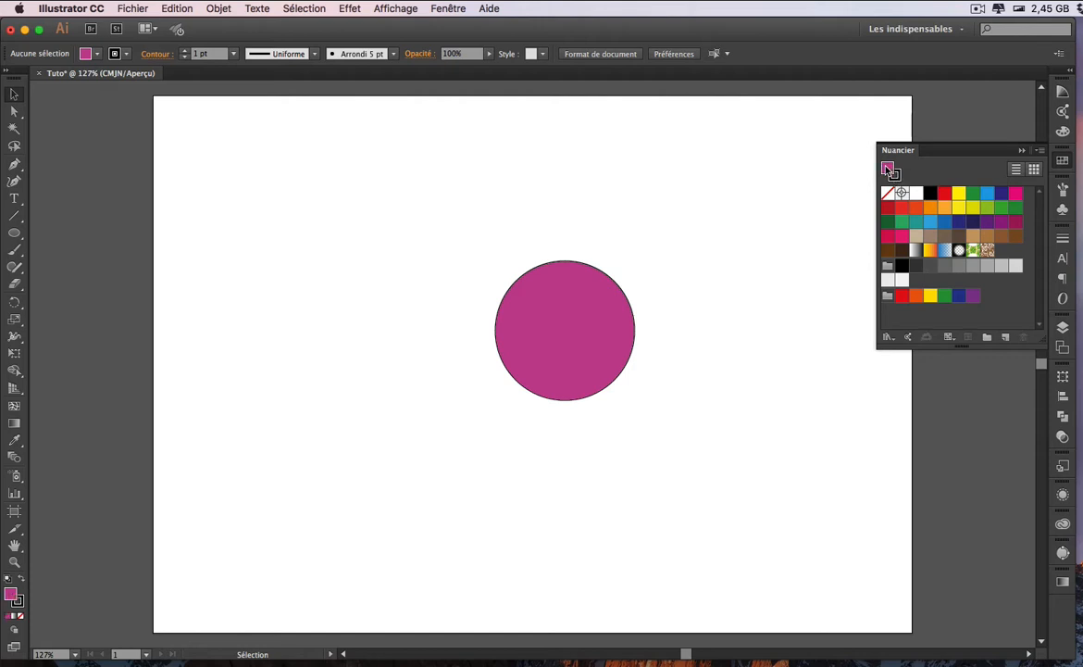
left_click(1001, 207)
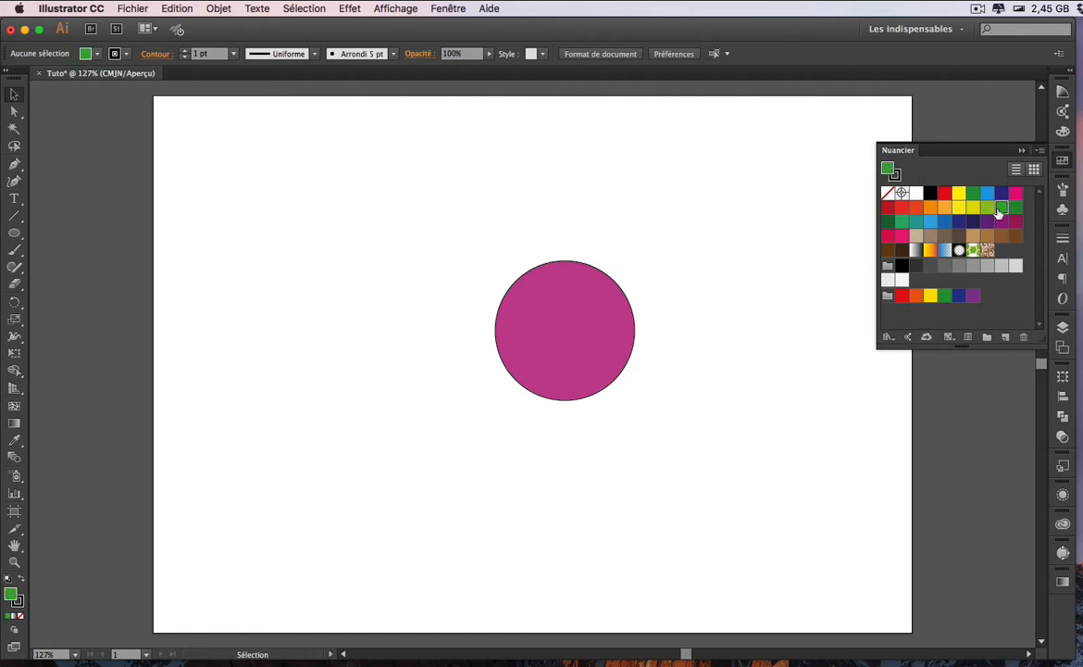
left_click(568, 296)
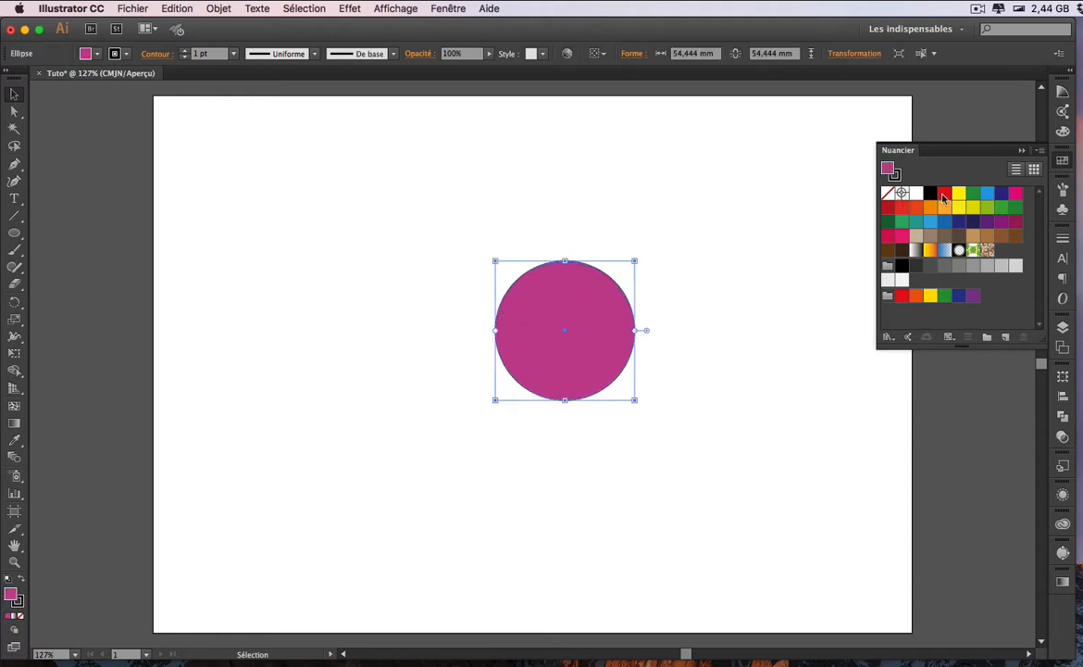
left_click(1000, 208)
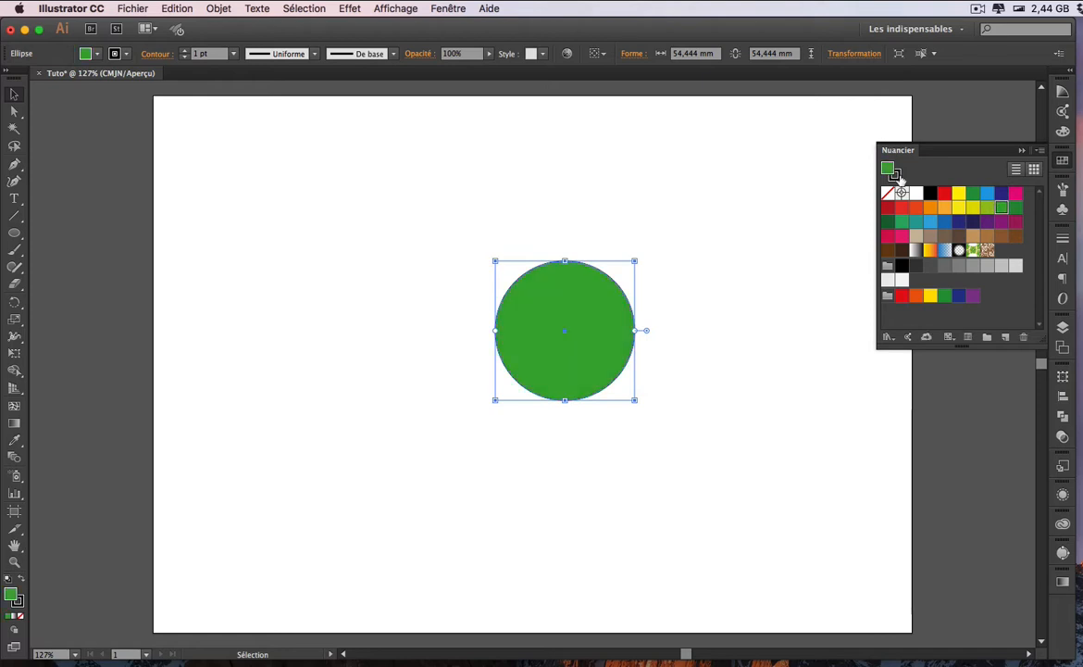
left_click(891, 192)
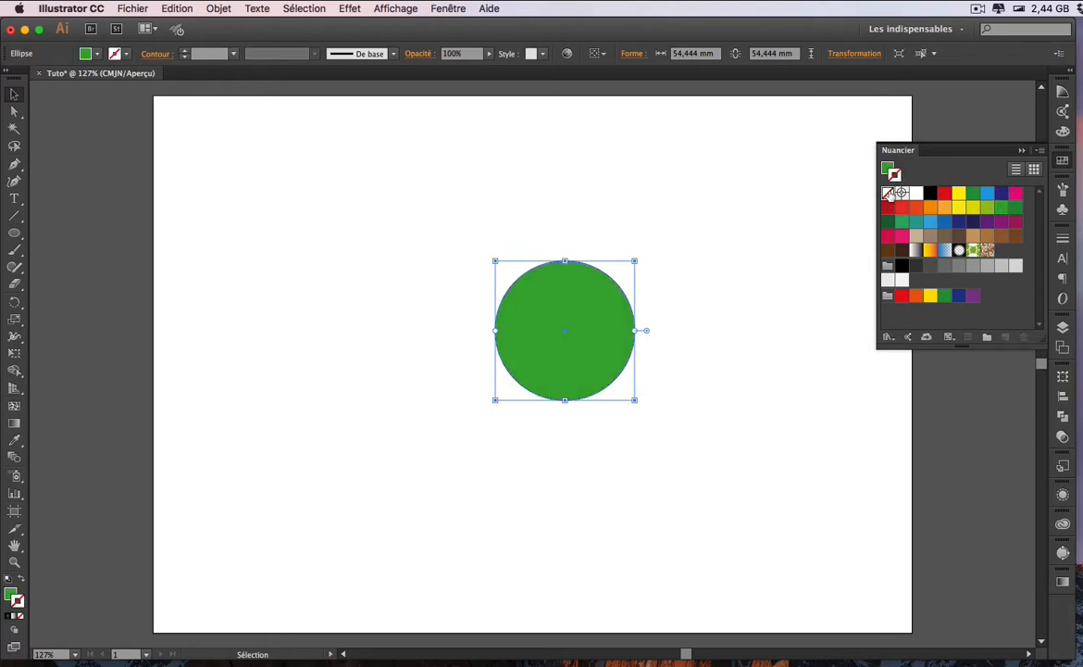
left_click(733, 230)
Move the circle into the artboard's right half and change its fill to a lighter green with the colour picker.
left_click(593, 320)
left_click_drag(609, 305, 715, 293)
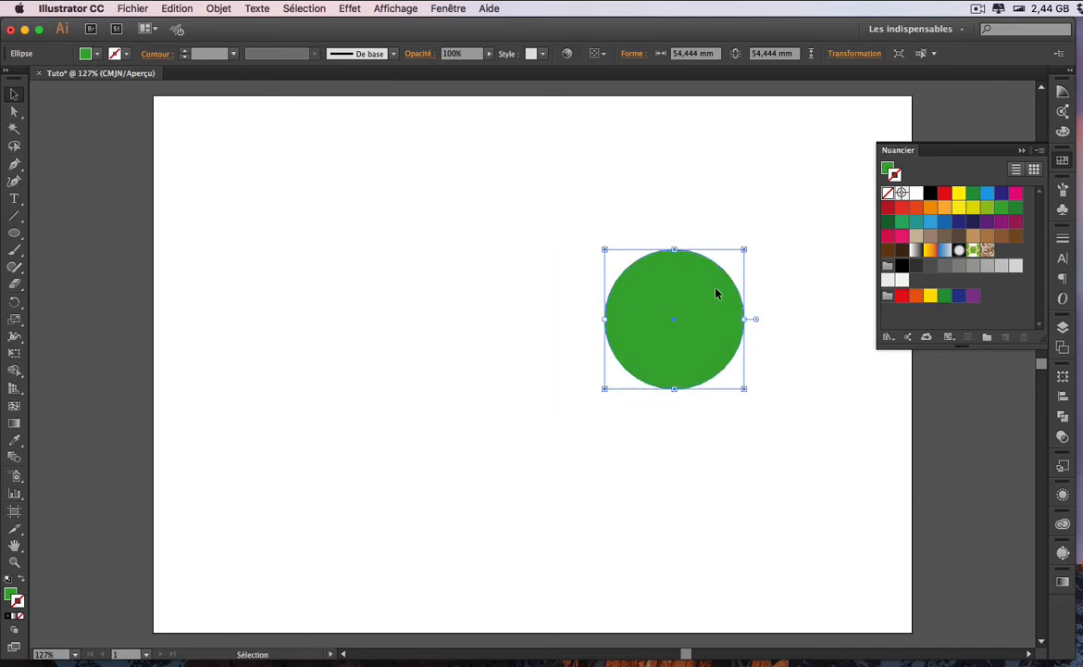
double_click(11, 594)
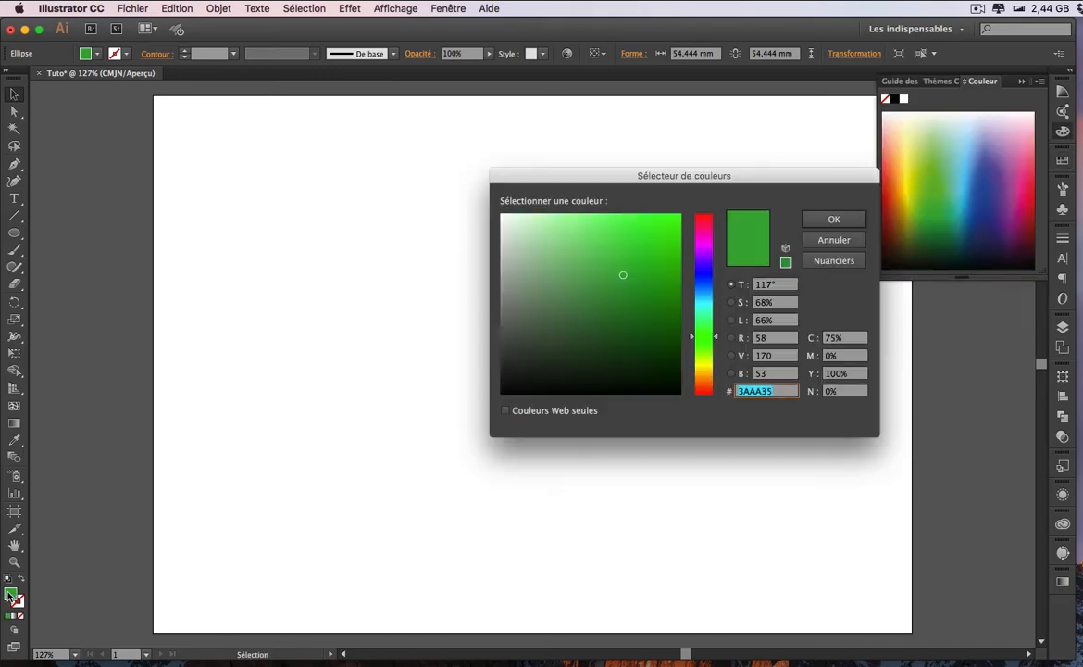
left_click_drag(583, 275, 568, 254)
left_click(815, 221)
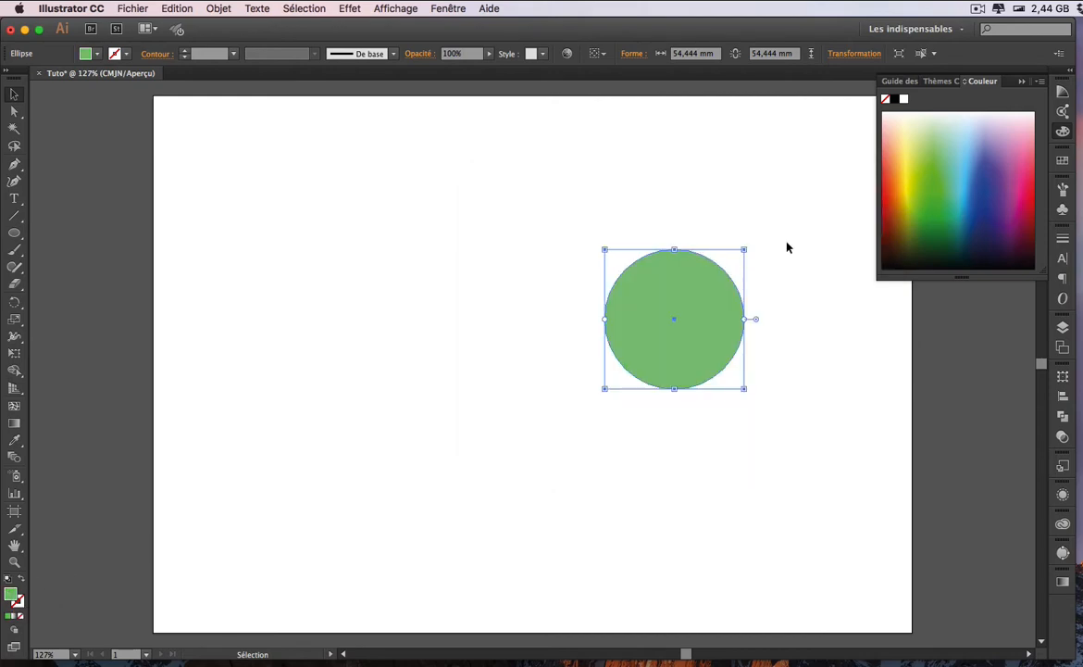
left_click(788, 247)
Try several brown swatches as the circle's fill, ending on the light grey-brown one.
left_click(1063, 161)
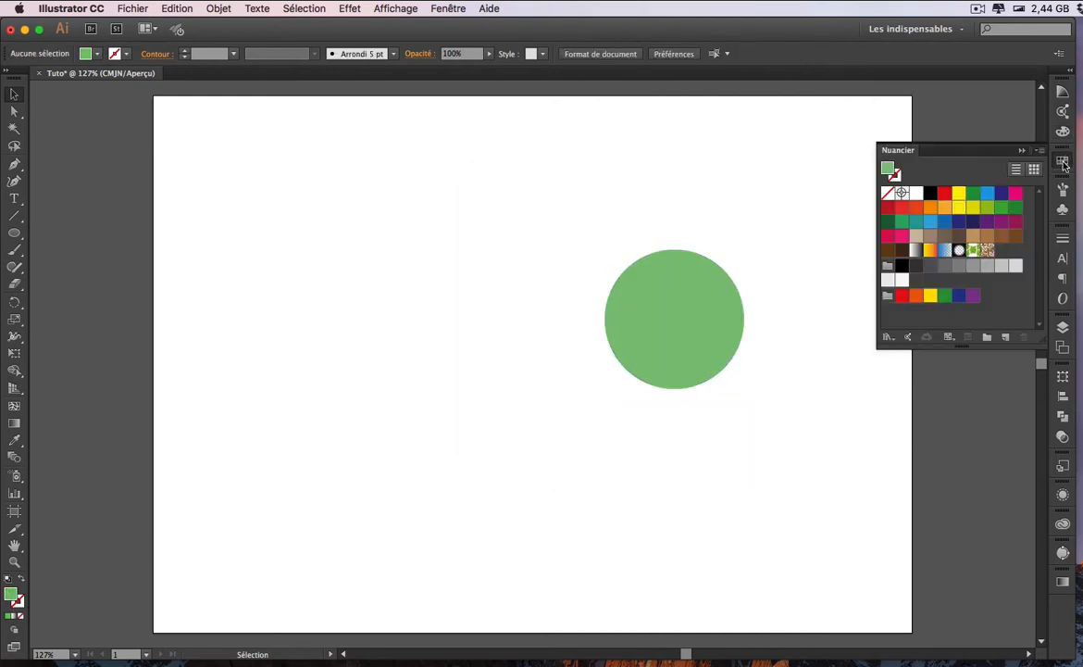
left_click(671, 278)
left_click(956, 237)
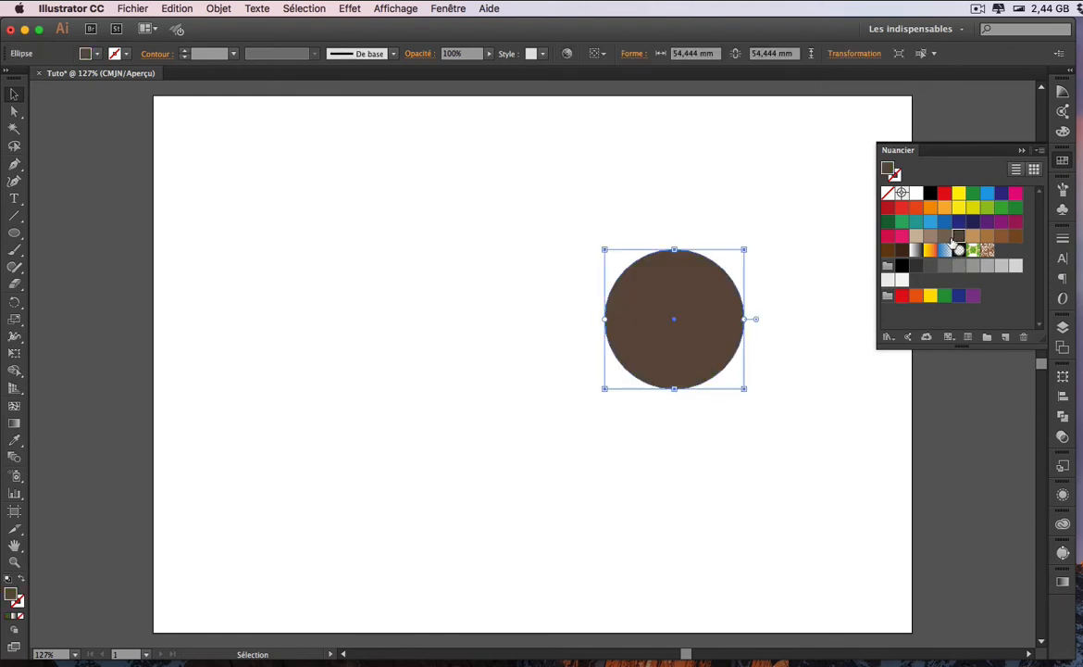
left_click(944, 235)
left_click(931, 235)
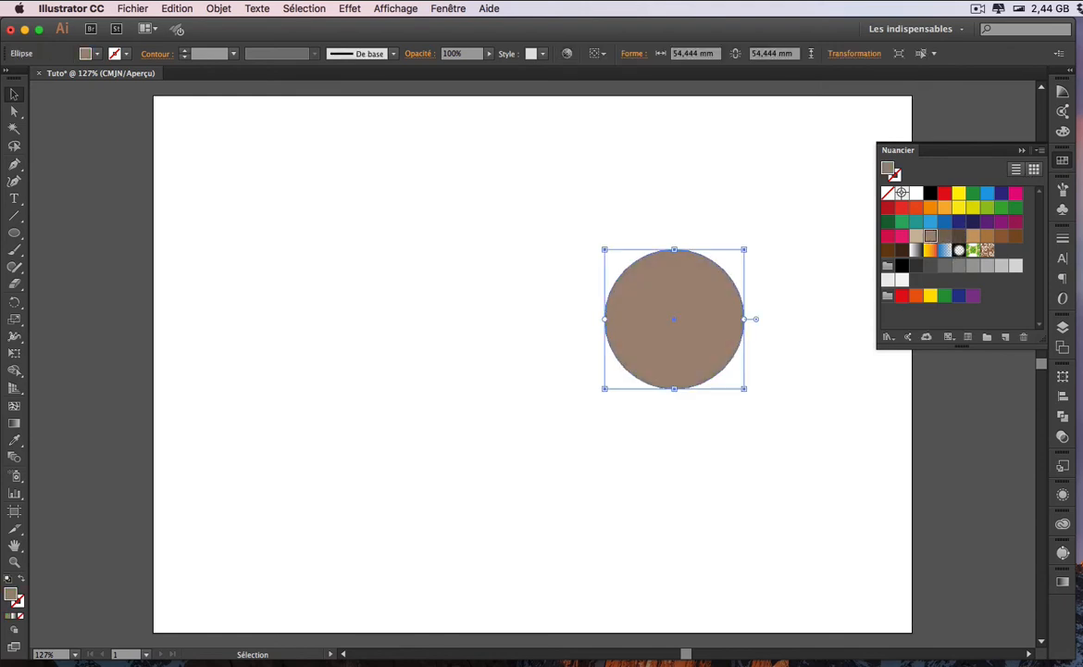
Fill the circle with a teal green sampled from the Couleur spectrum and collapse the colour panel.
left_click(1063, 133)
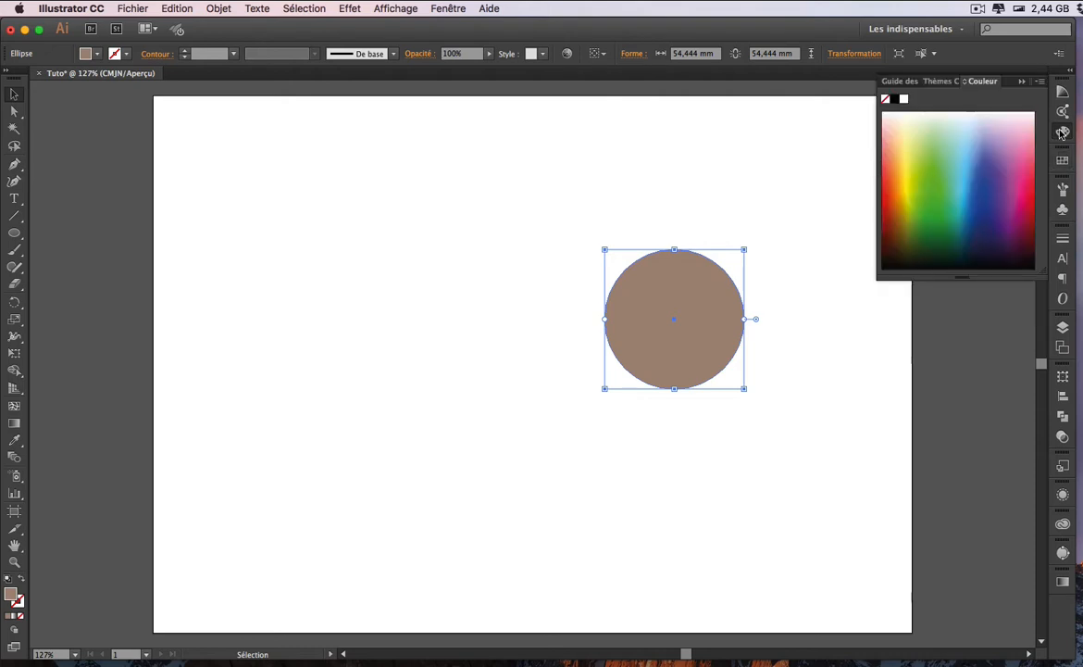
left_click_drag(966, 140, 956, 201)
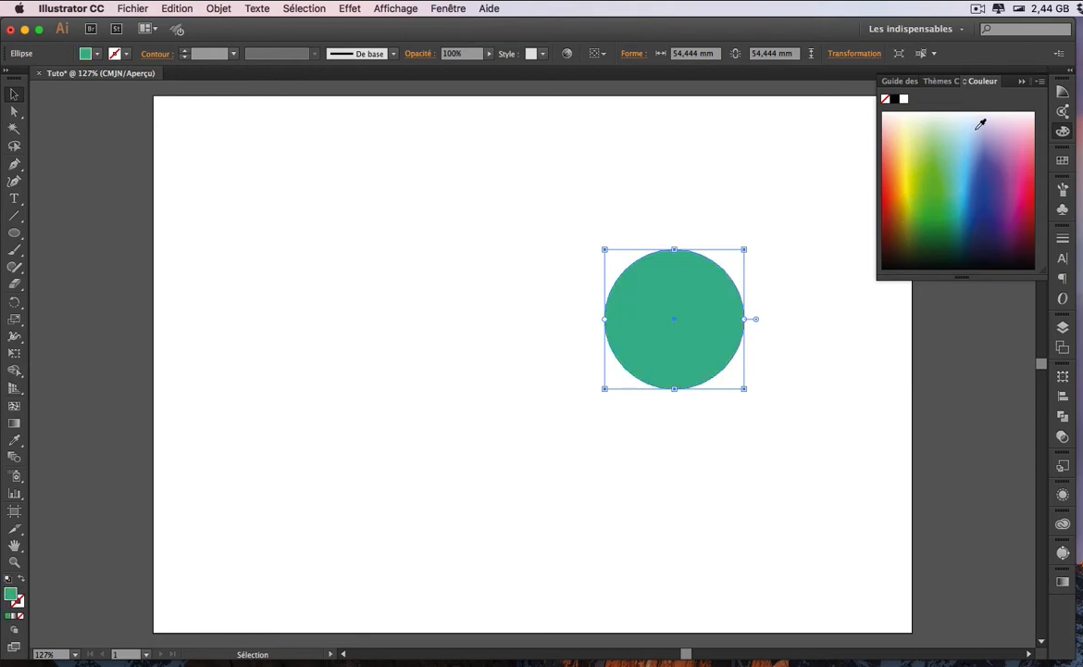
left_click(936, 80)
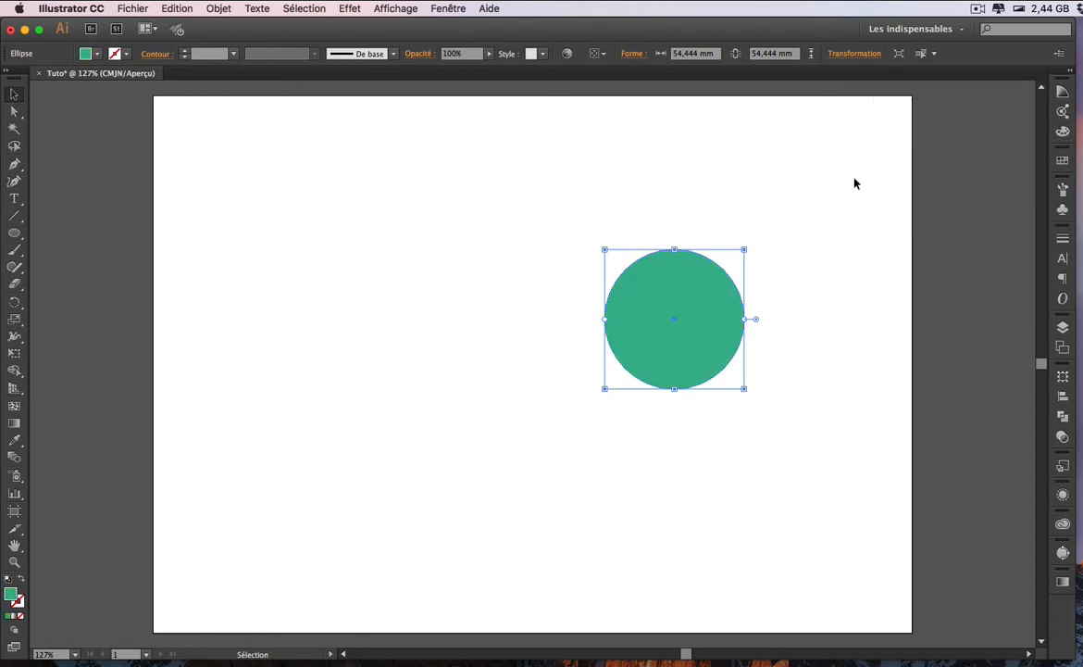
Show the Nuancier swatches and change the circle's fill to a crimson red swatch.
left_click(1063, 161)
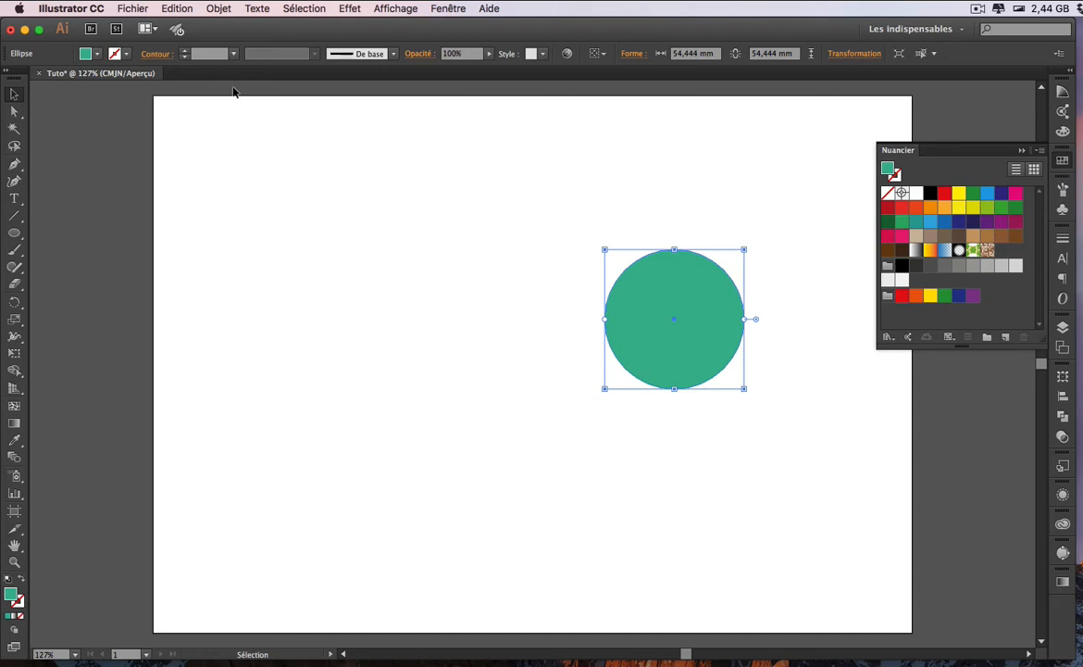
left_click(98, 54)
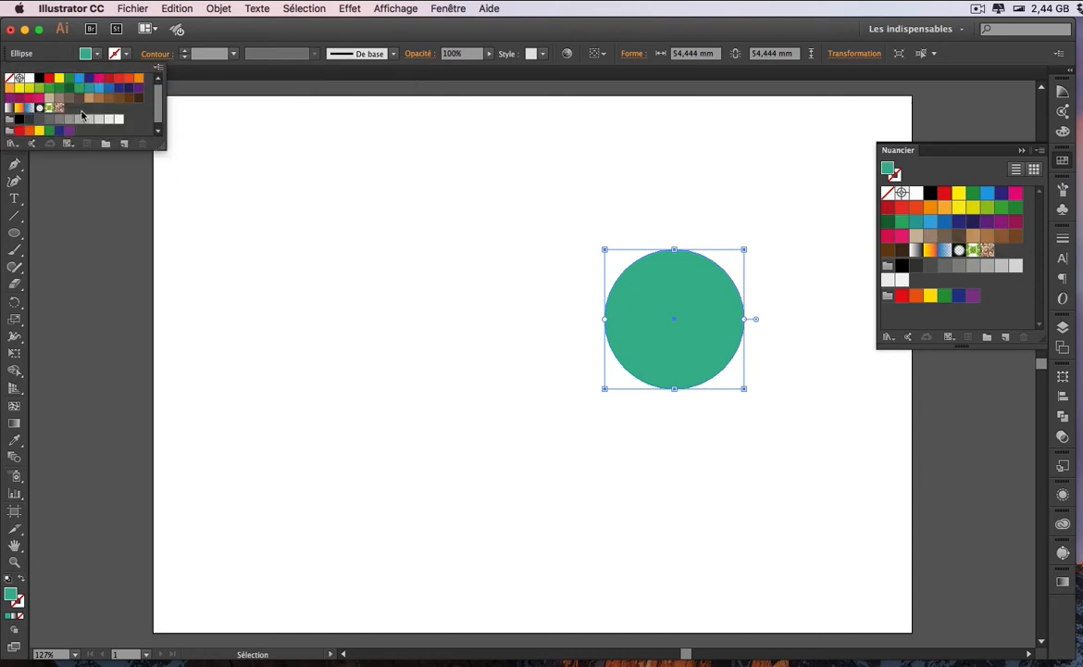
left_click(28, 98)
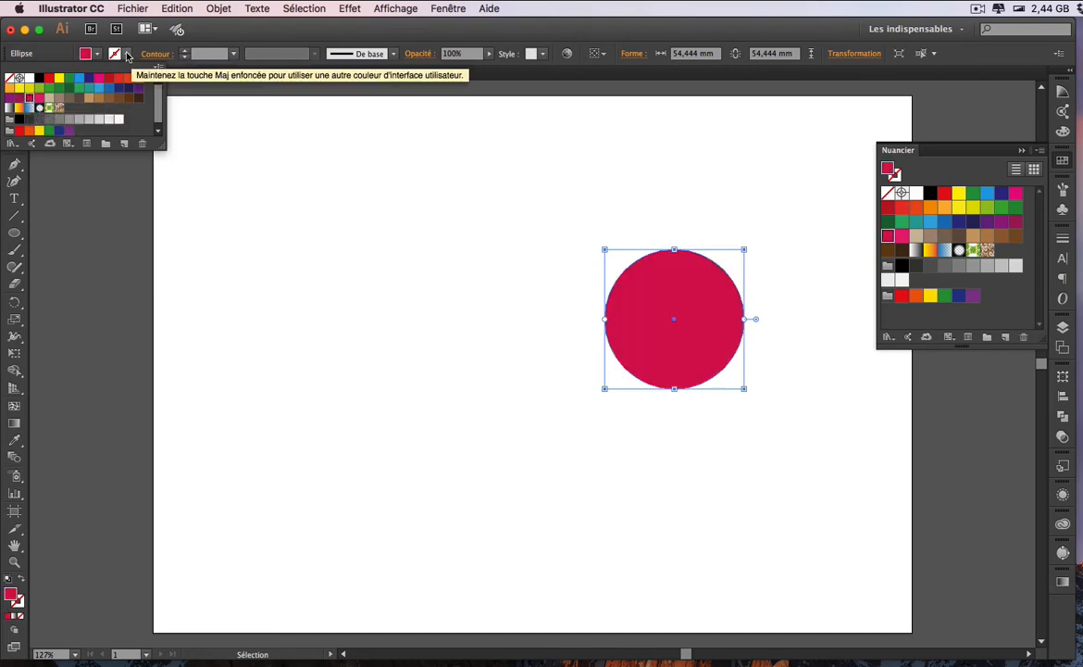
Give the circle's stroke the dark violet swatch C=75 M=100 J=0 N=0, deselect the circle and collapse the swatches.
left_click(128, 53)
left_click(127, 54)
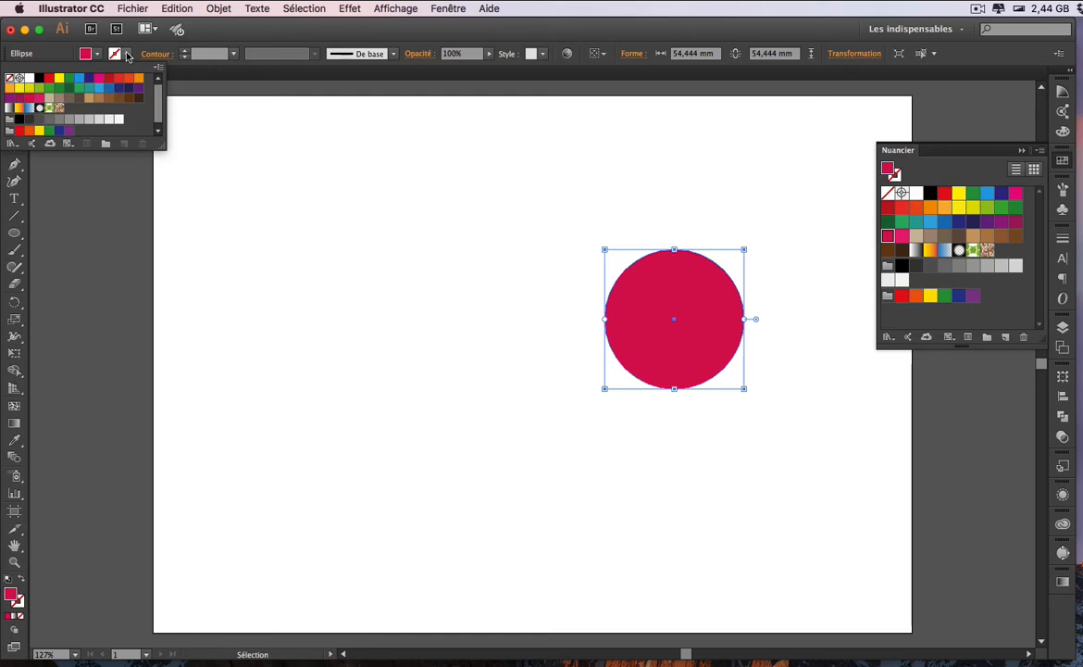
left_click(137, 88)
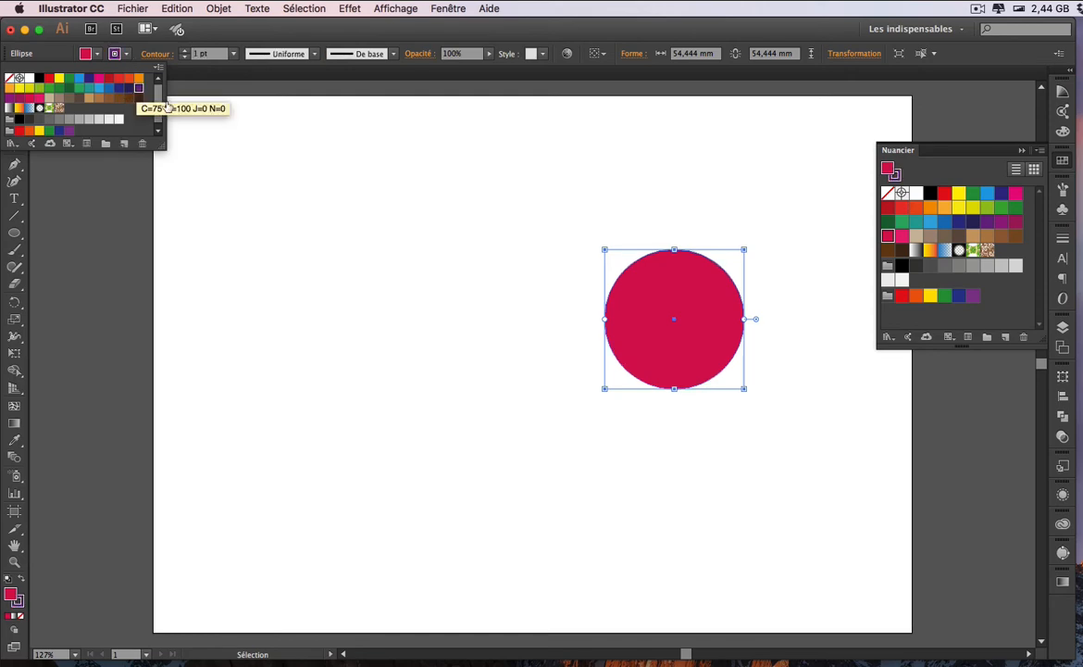
left_click(357, 201)
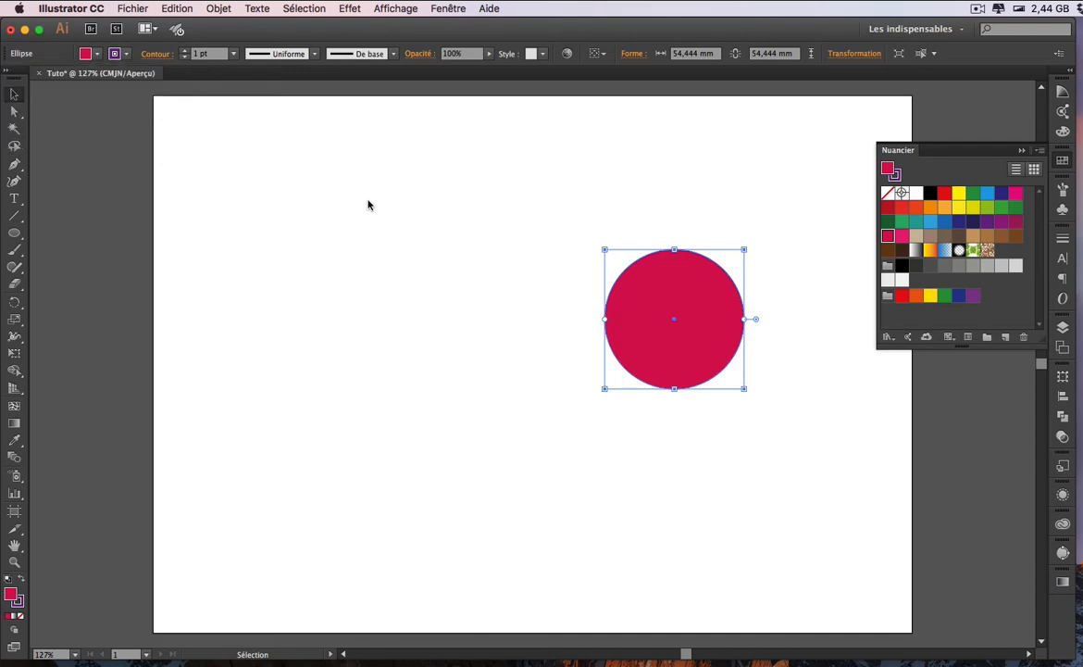
left_click(523, 216)
left_click(1022, 151)
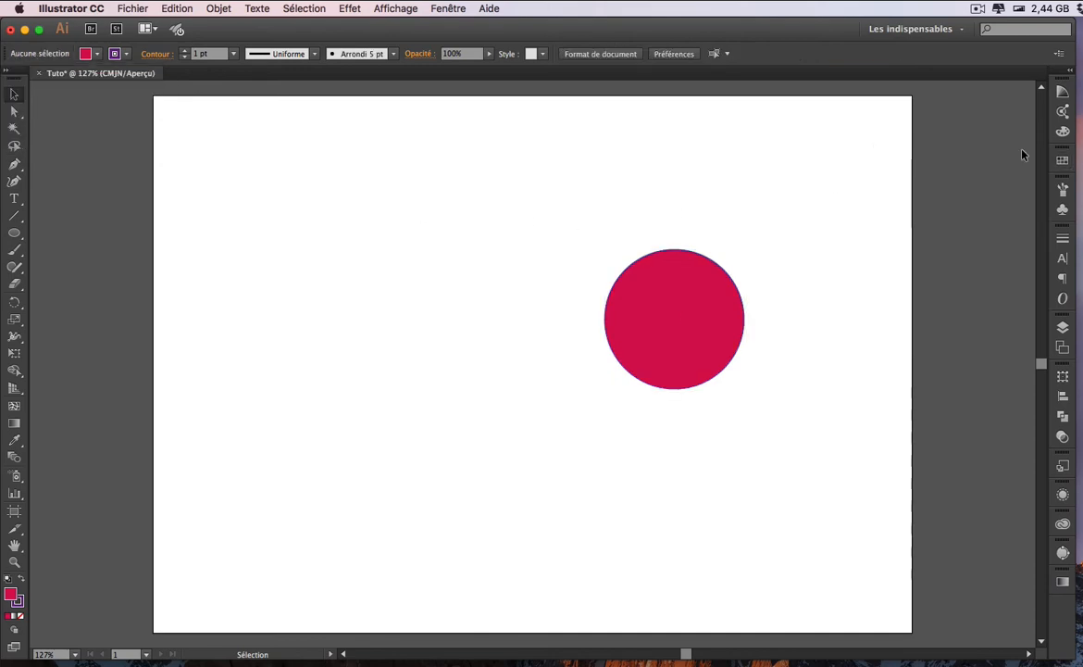
Select the circle and increase its stroke weight (Graisse) in the Contour settings to 19 pt.
left_click(681, 292)
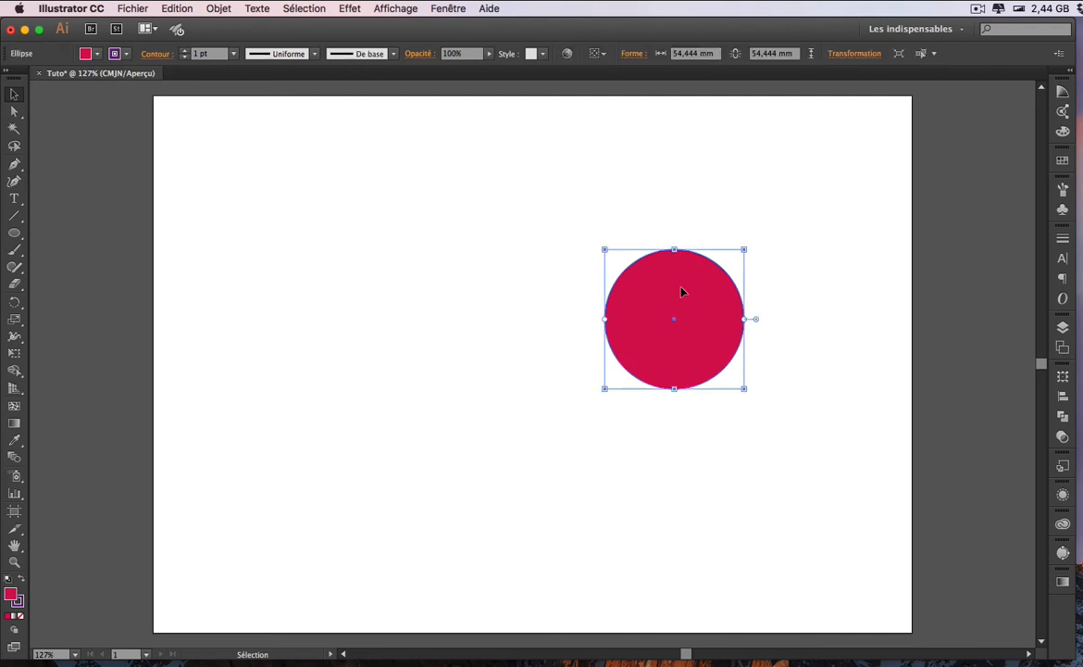
left_click(1063, 240)
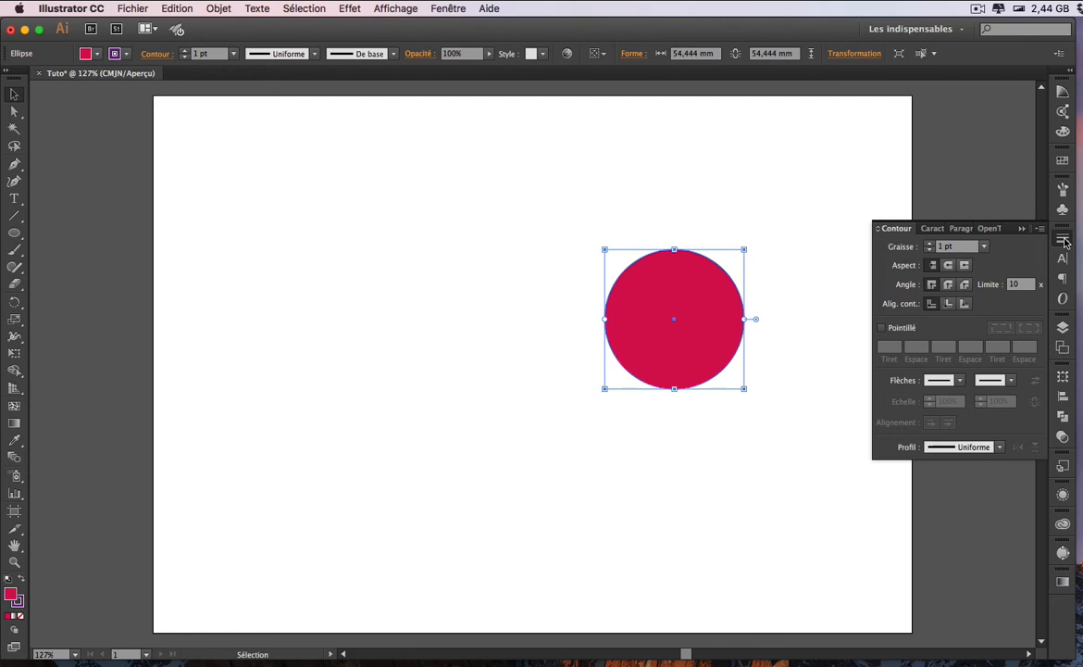
left_click(930, 244)
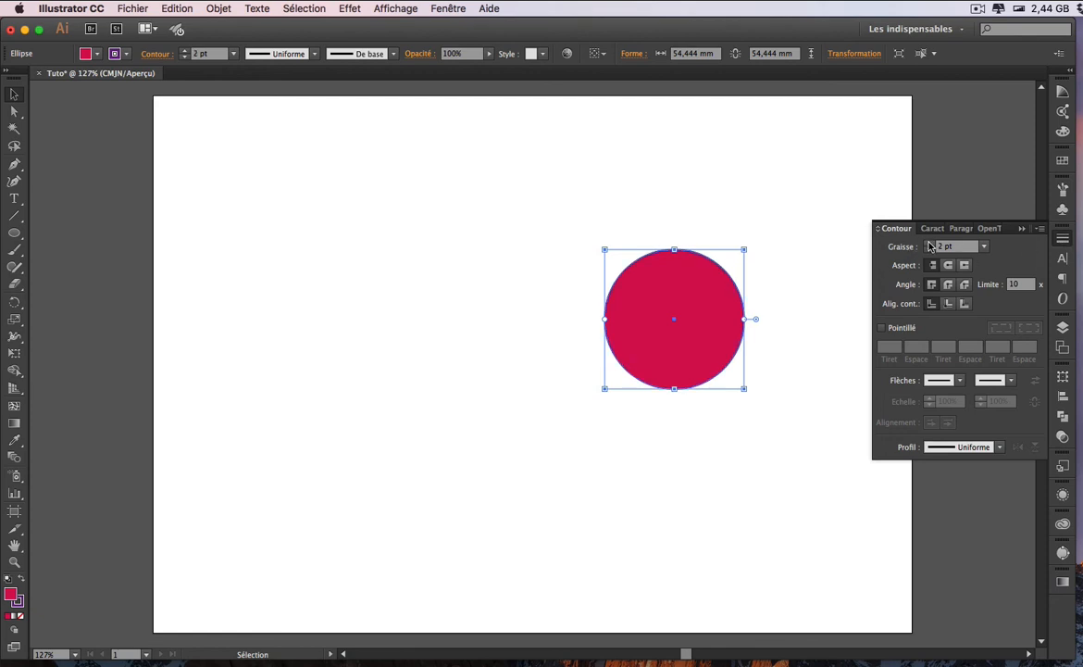
left_click(929, 244)
left_click(929, 244)
left_click(930, 243)
left_click(930, 243)
left_click(929, 244)
left_click(929, 244)
left_click(930, 244)
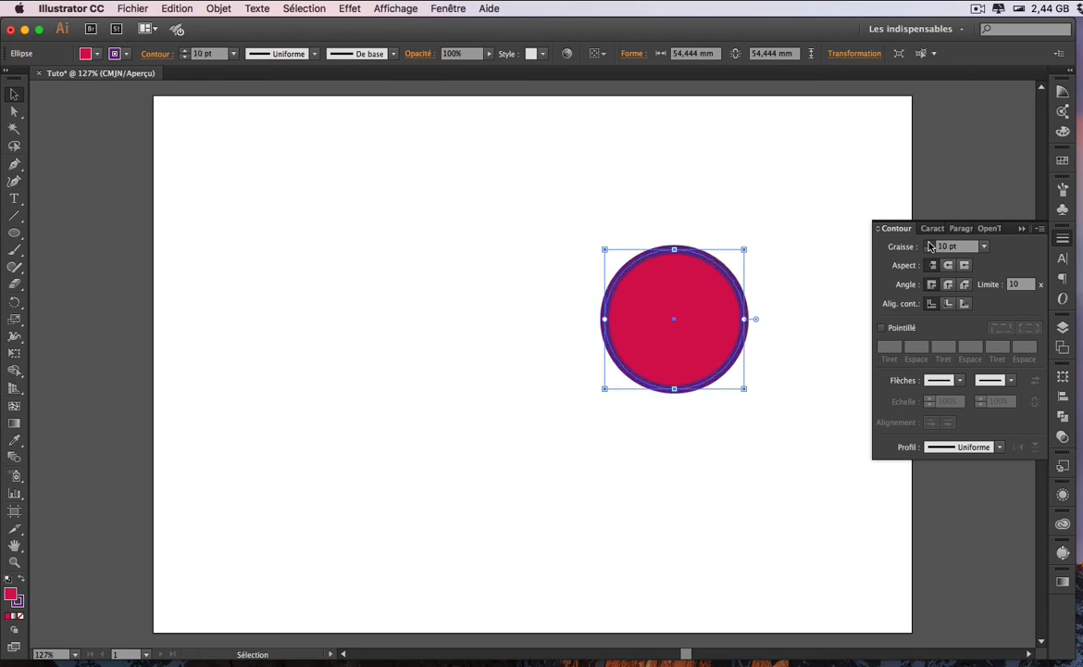
left_click(929, 243)
left_click(930, 244)
left_click(929, 243)
left_click(929, 243)
left_click(930, 243)
left_click(930, 244)
left_click(929, 243)
left_click(930, 243)
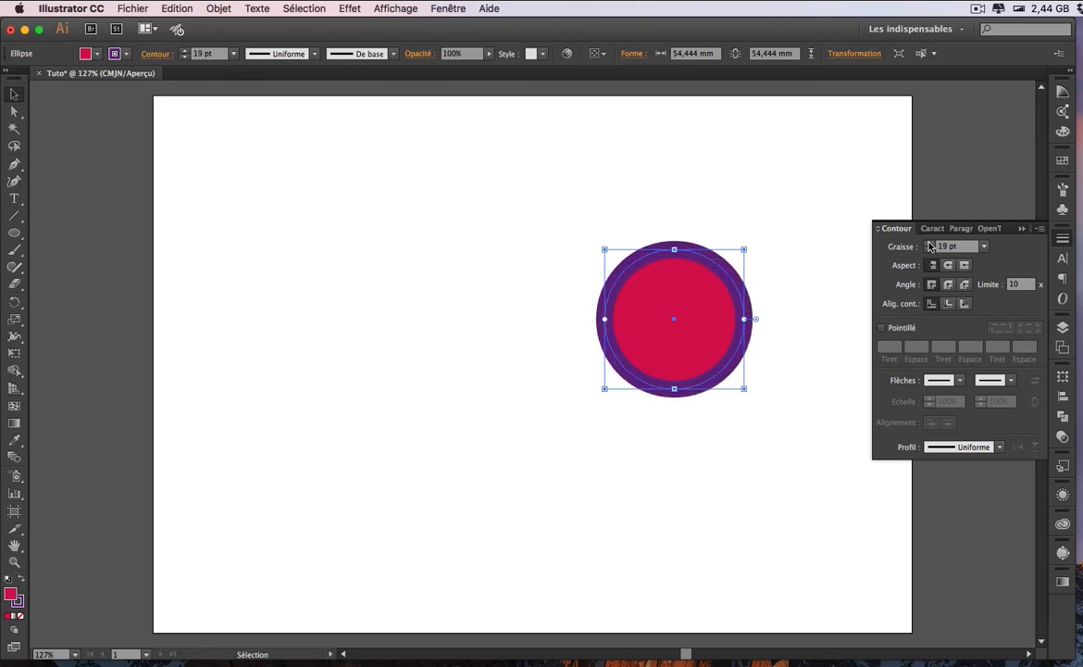